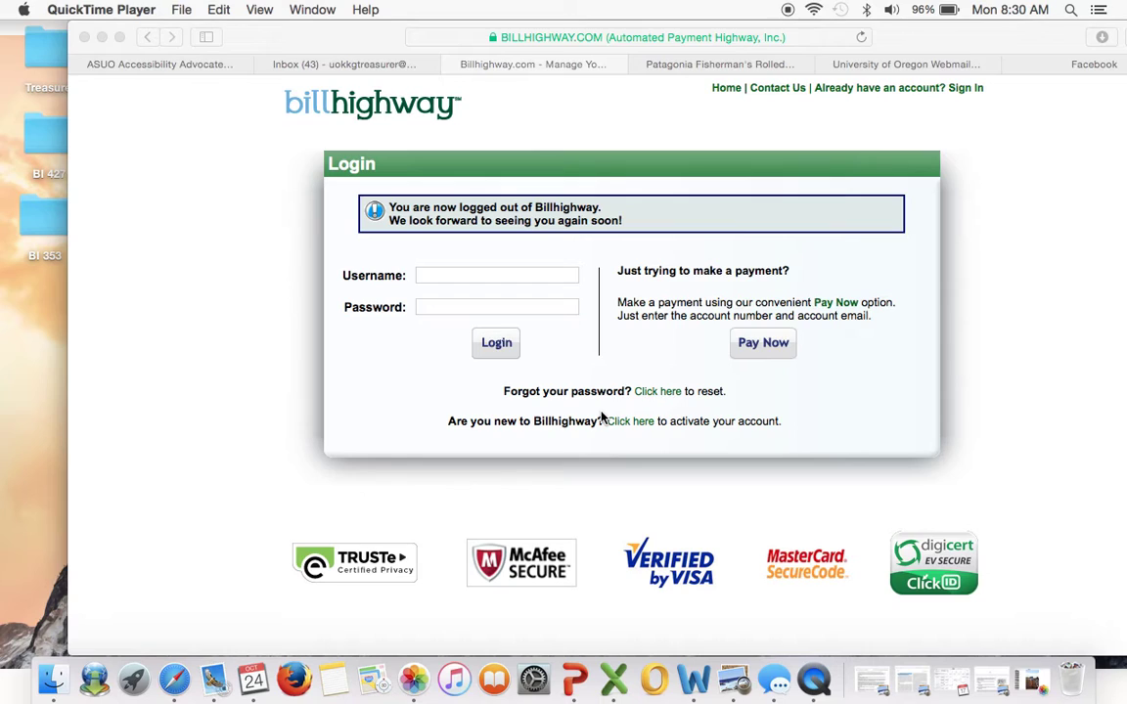
Bring Safari forward and go to Billhighway's Pay Now page from the login screen.
{"action": "left_click", "coordinate": [762, 349]}
{"action": "left_click", "coordinate": [762, 349]}
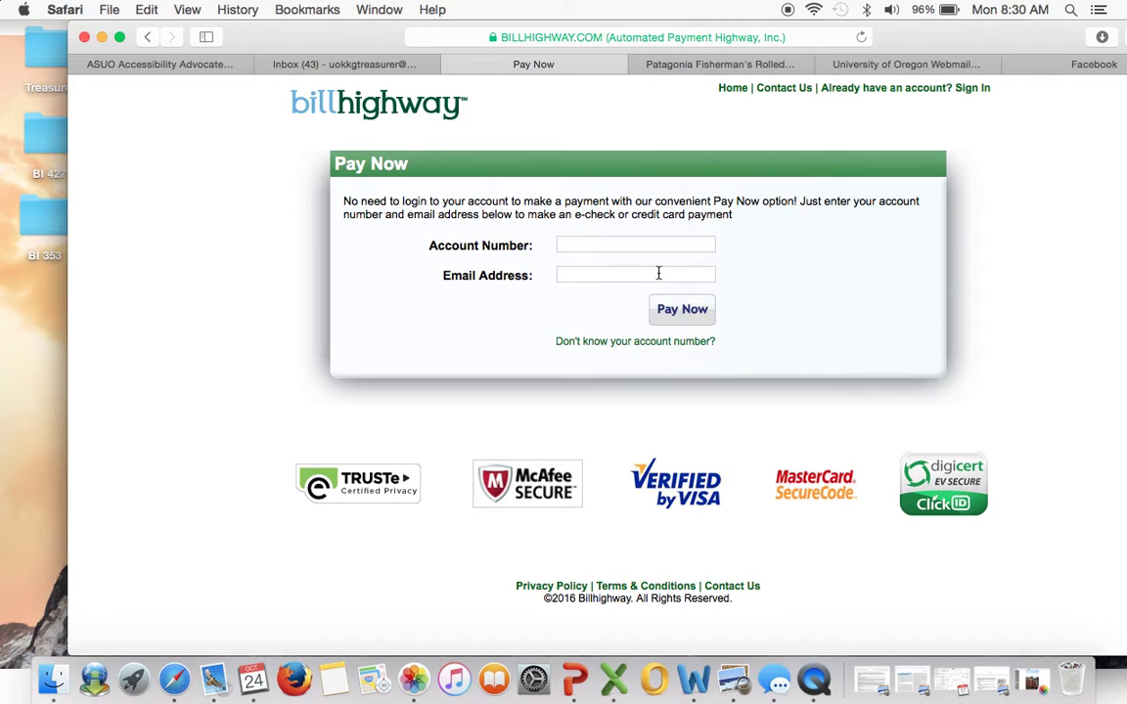
{"action": "left_click", "coordinate": [214, 685]}
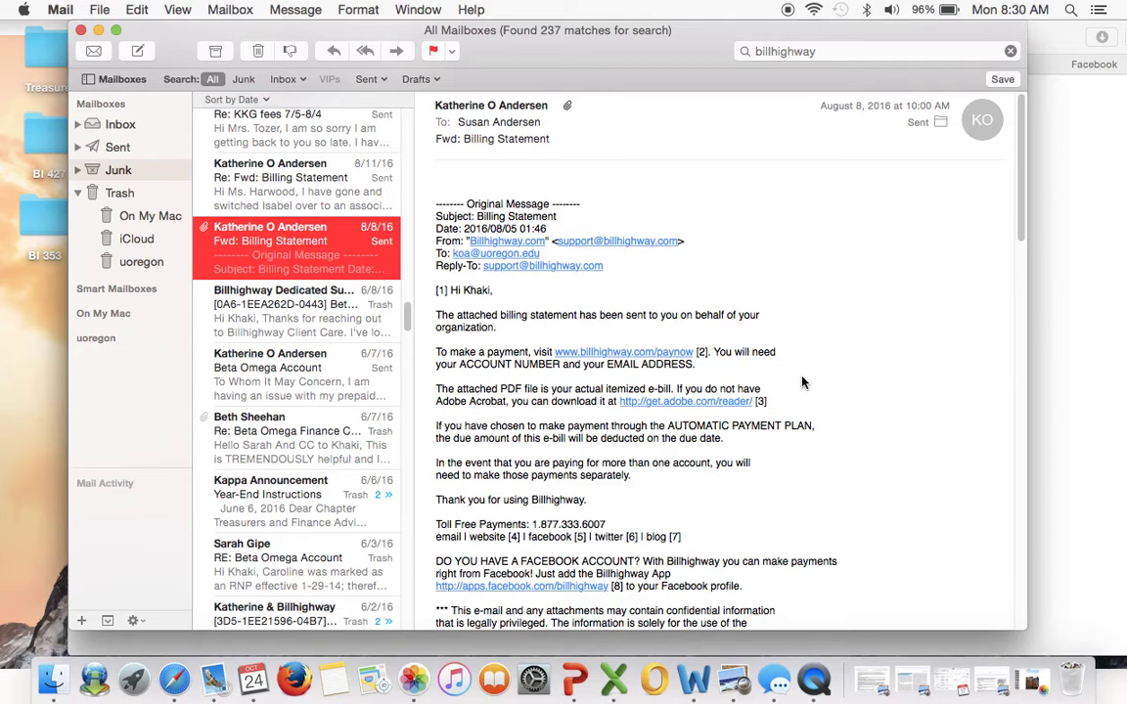
{"action": "scroll", "coordinate": [802, 382], "scroll_direction": "down", "scroll_amount": 10}
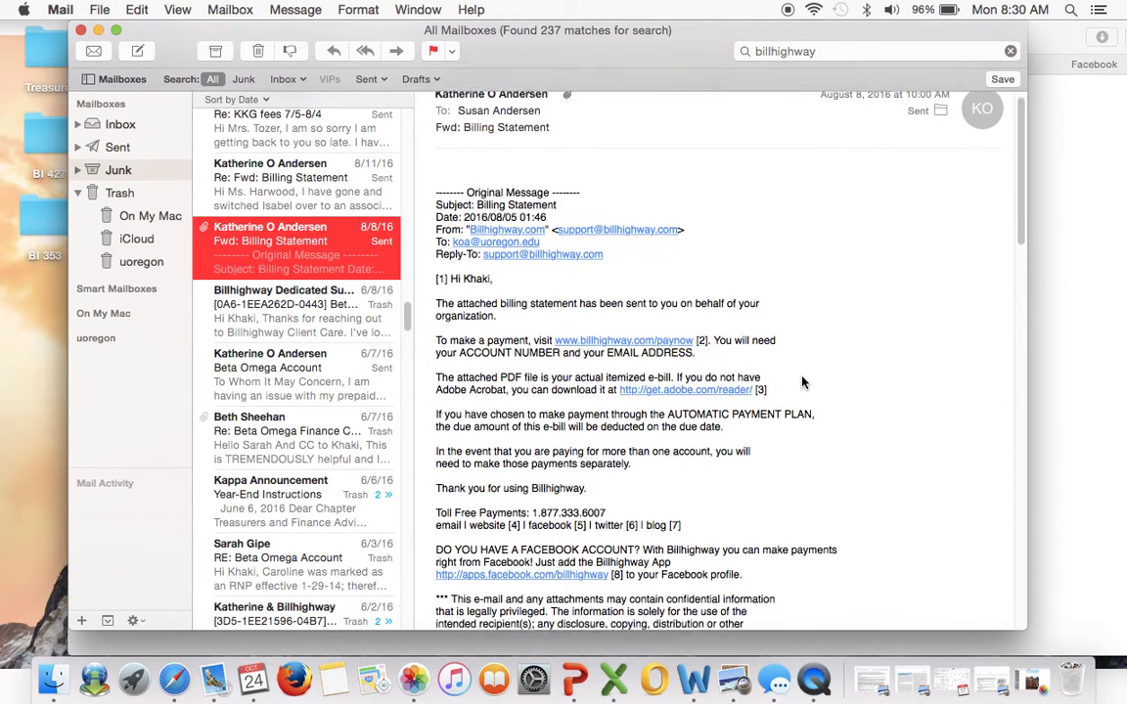
{"action": "scroll", "coordinate": [803, 383], "scroll_direction": "down", "scroll_amount": 15}
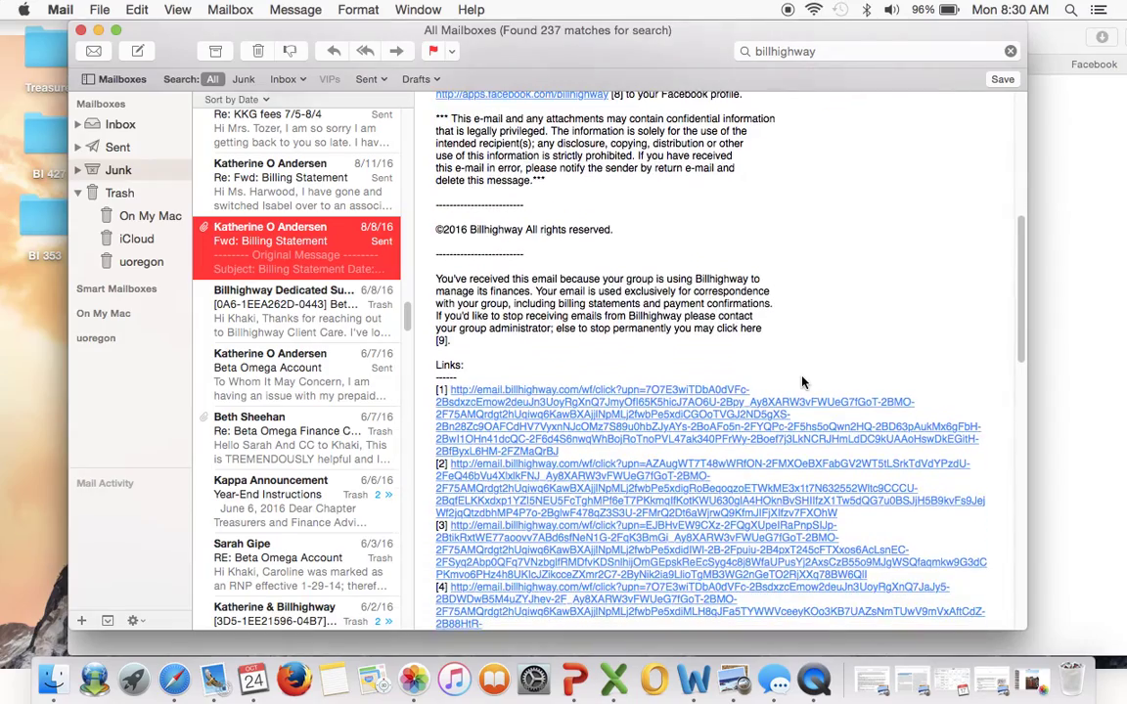
{"action": "scroll", "coordinate": [802, 383], "scroll_direction": "down", "scroll_amount": 10}
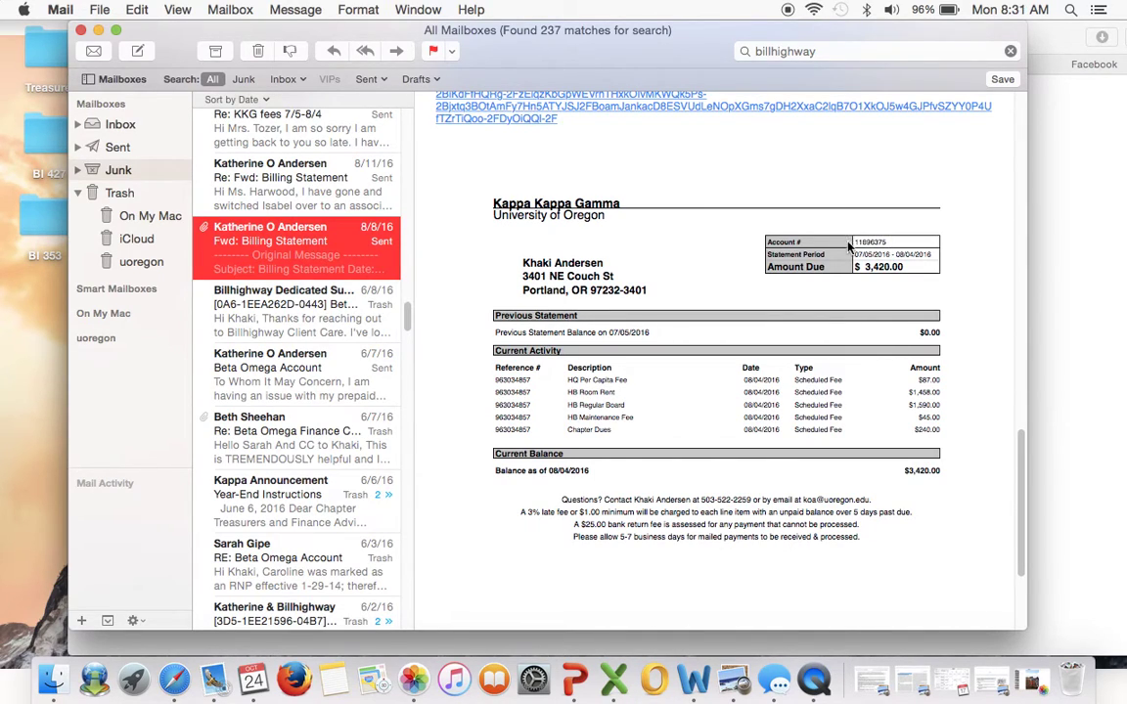
{"action": "scroll", "coordinate": [645, 319], "scroll_direction": "up", "scroll_amount": 5}
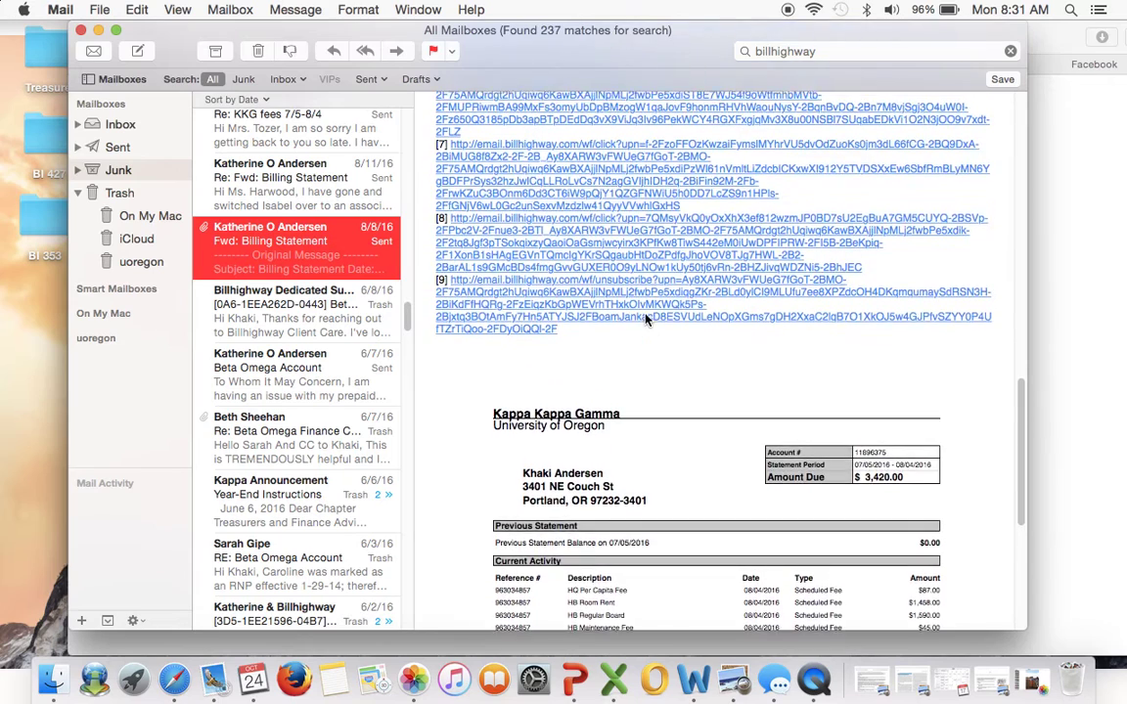
{"action": "left_click", "coordinate": [97, 30]}
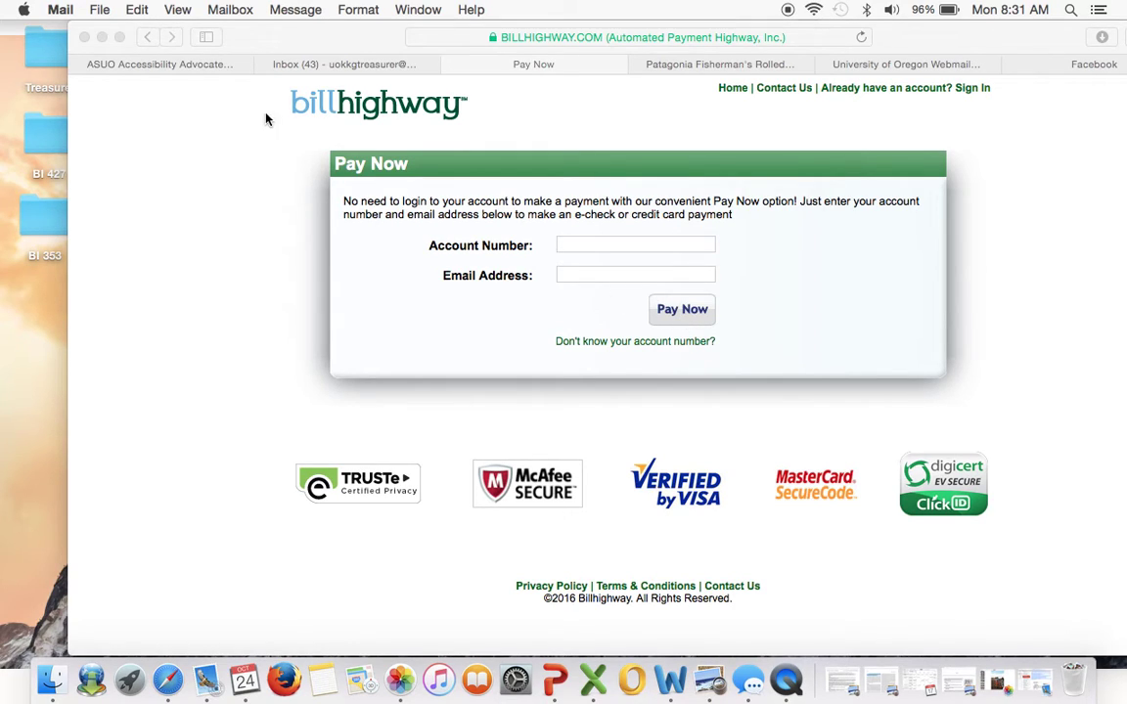
Go back to the login page and sign in with the treasurer's username and password.
{"action": "left_click", "coordinate": [168, 125]}
{"action": "left_click", "coordinate": [146, 36]}
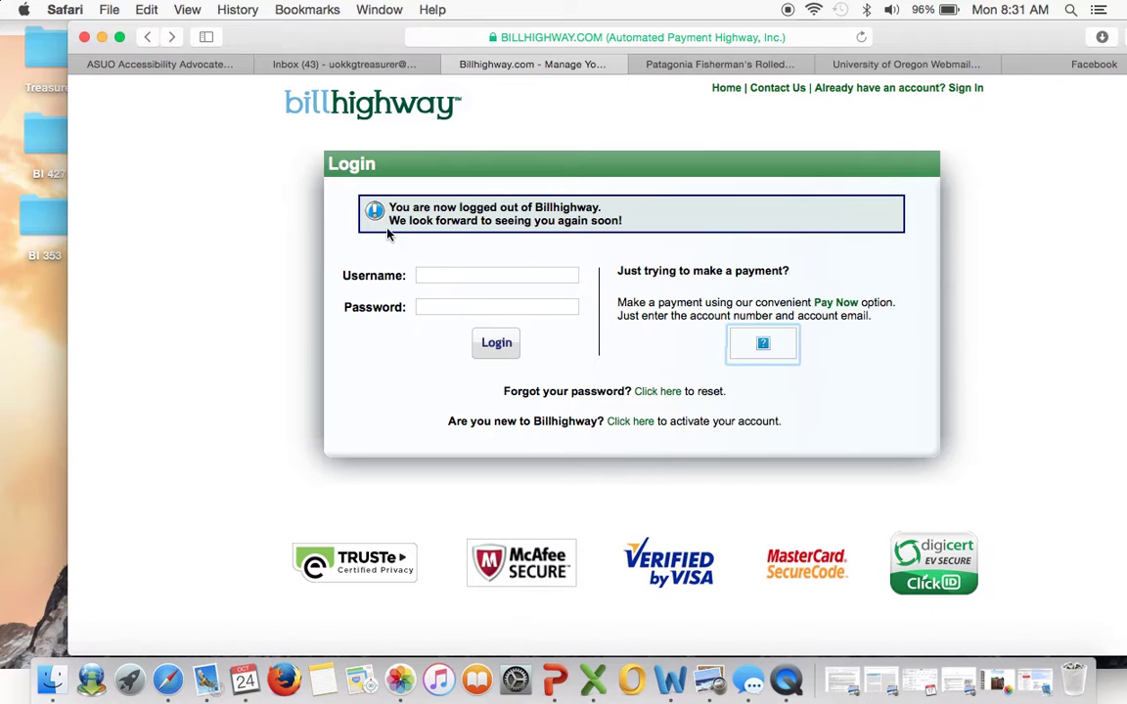
{"action": "left_click", "coordinate": [430, 275]}
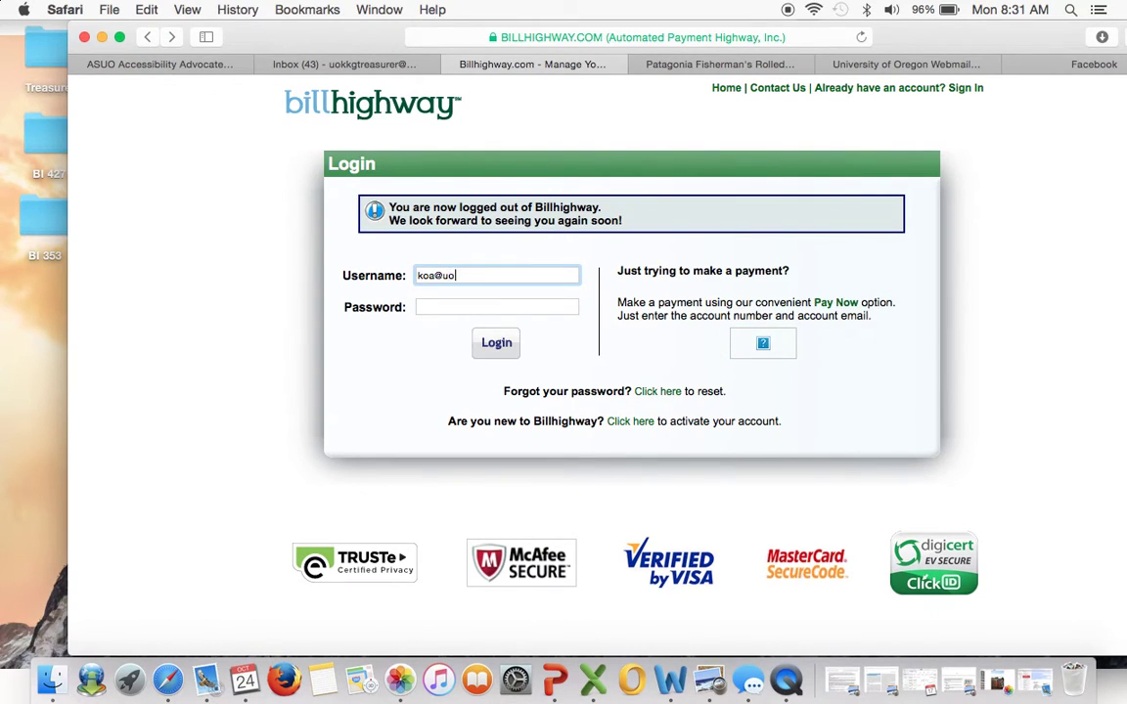
{"action": "key", "text": "Tab"}
{"action": "type", "text": "••••••••••"}
{"action": "key", "text": "Return"}
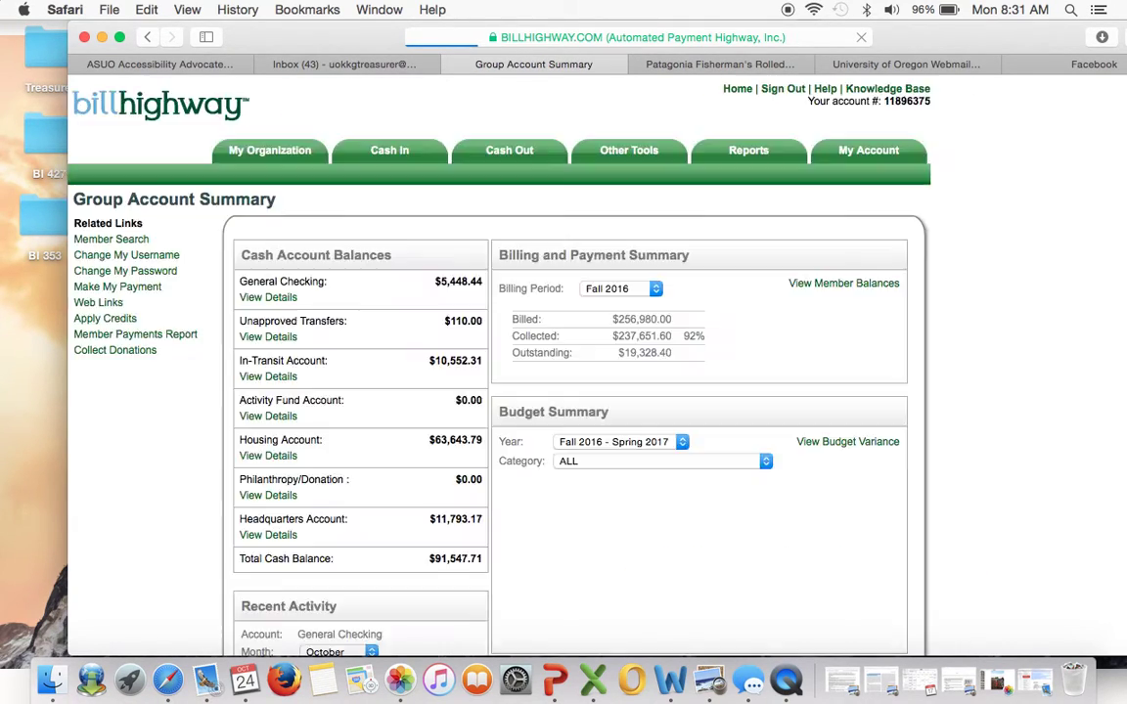
Choose Make My Payment from the My Account menu.
{"action": "mouse_move", "coordinate": [837, 146]}
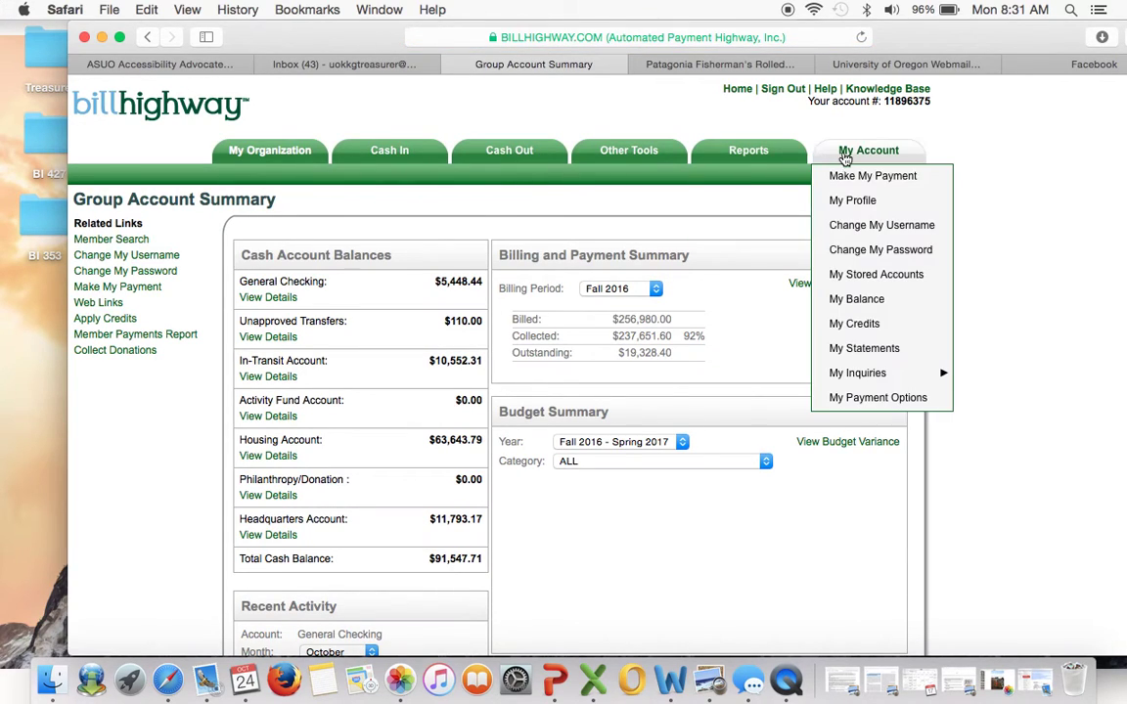
{"action": "left_click", "coordinate": [869, 177]}
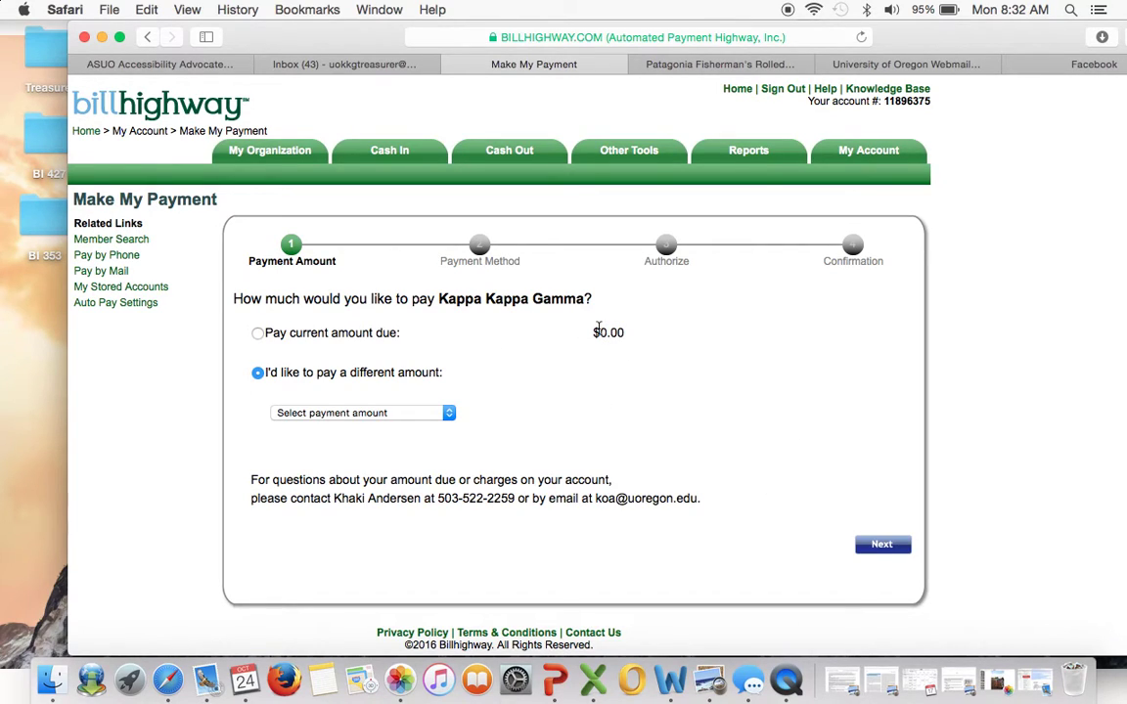
Pick Other amount in the payment amount dropdown and enter 707 dollars.
{"action": "left_click", "coordinate": [449, 413]}
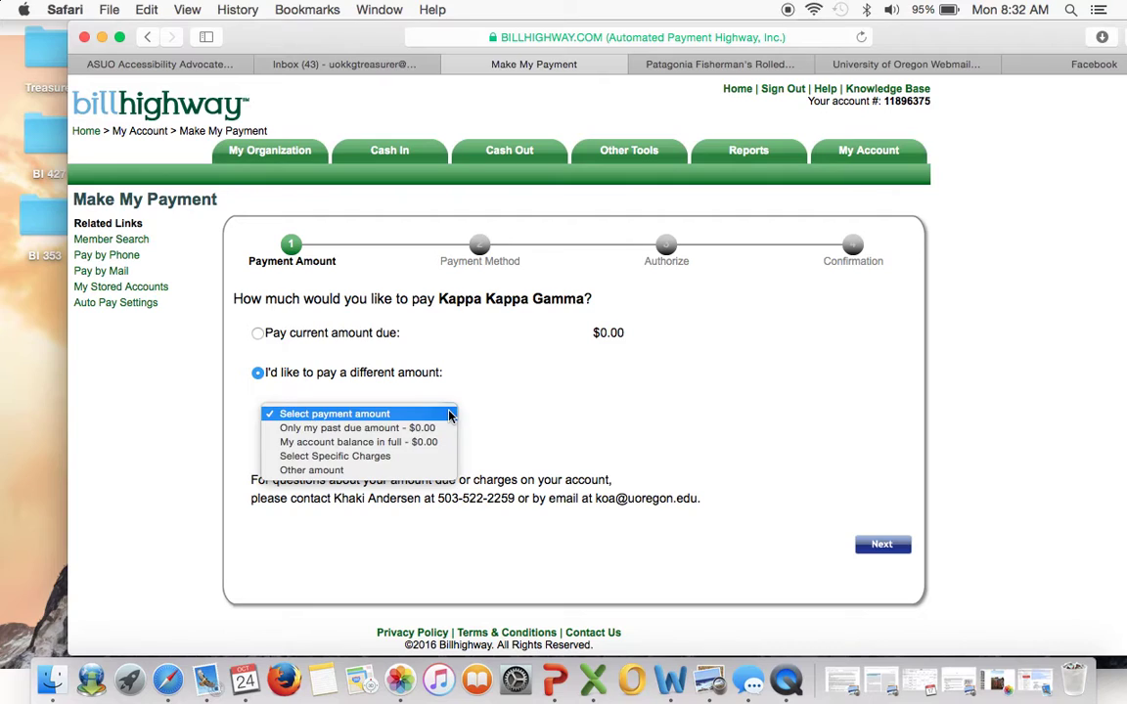
{"action": "left_click", "coordinate": [402, 470]}
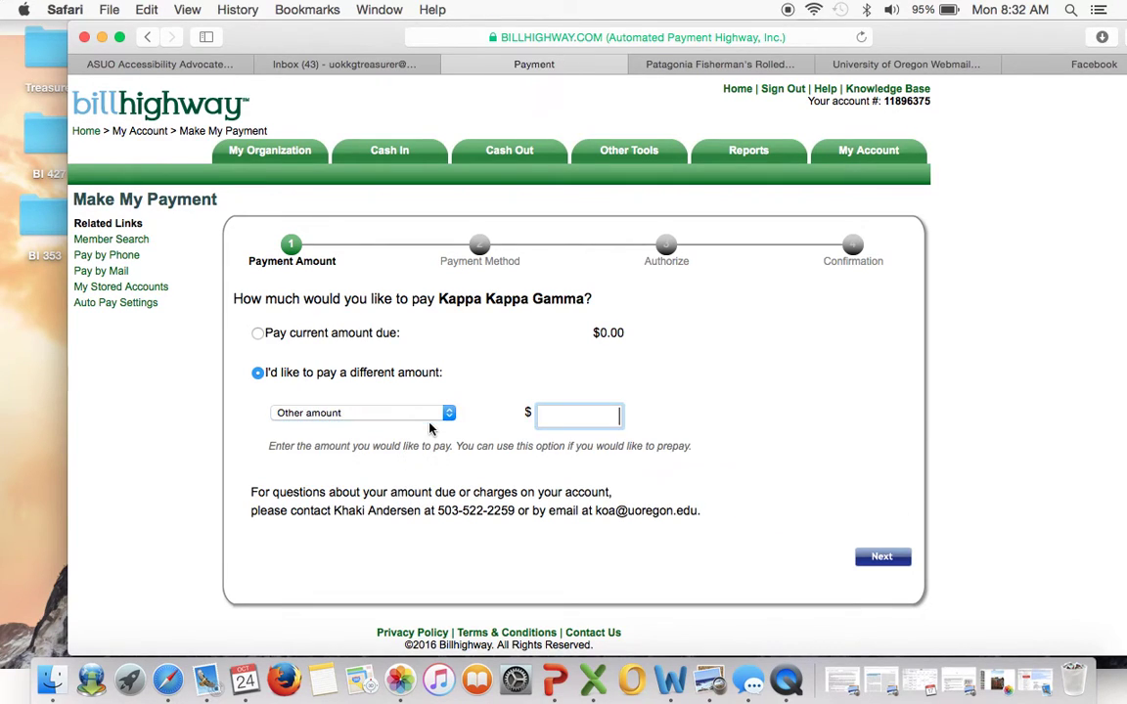
{"action": "type", "text": "7000"}
{"action": "key", "text": "BackSpace"}
{"action": "left_click", "coordinate": [772, 415]}
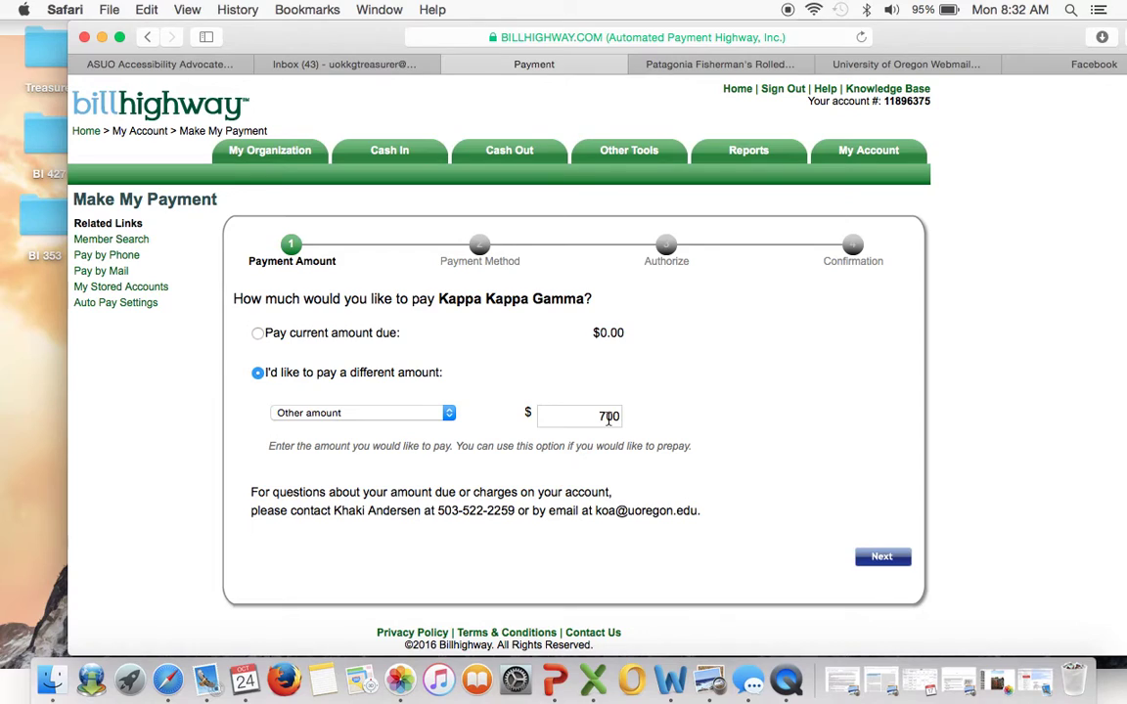
{"action": "left_click", "coordinate": [599, 417]}
{"action": "key", "text": "BackSpace"}
{"action": "type", "text": "7"}
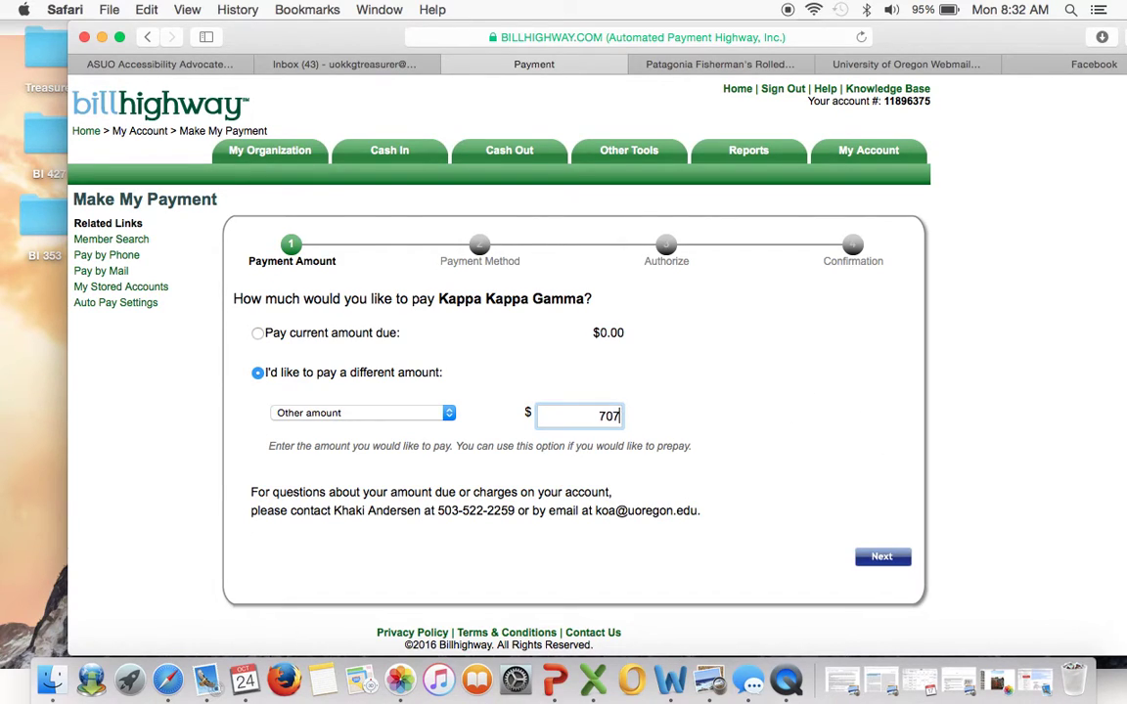
{"action": "left_click", "coordinate": [793, 423]}
Advance to the Payment Method step and scroll down to view its fields.
{"action": "left_click", "coordinate": [883, 559]}
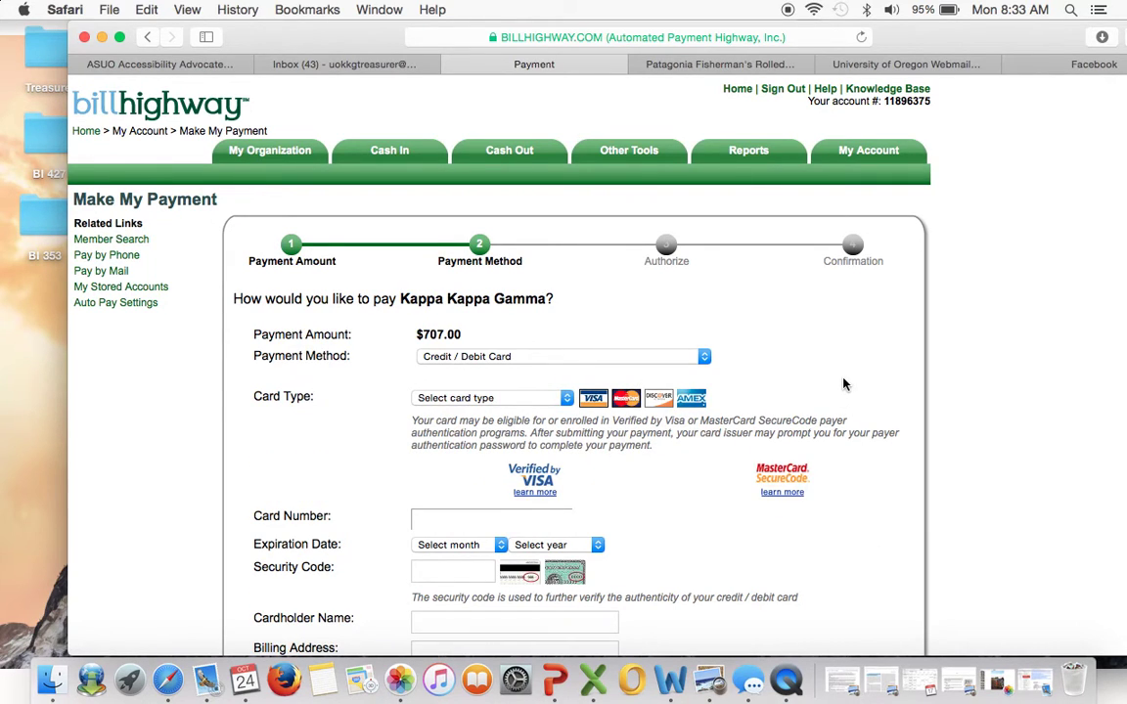
{"action": "scroll", "coordinate": [845, 385], "scroll_direction": "down", "scroll_amount": 2}
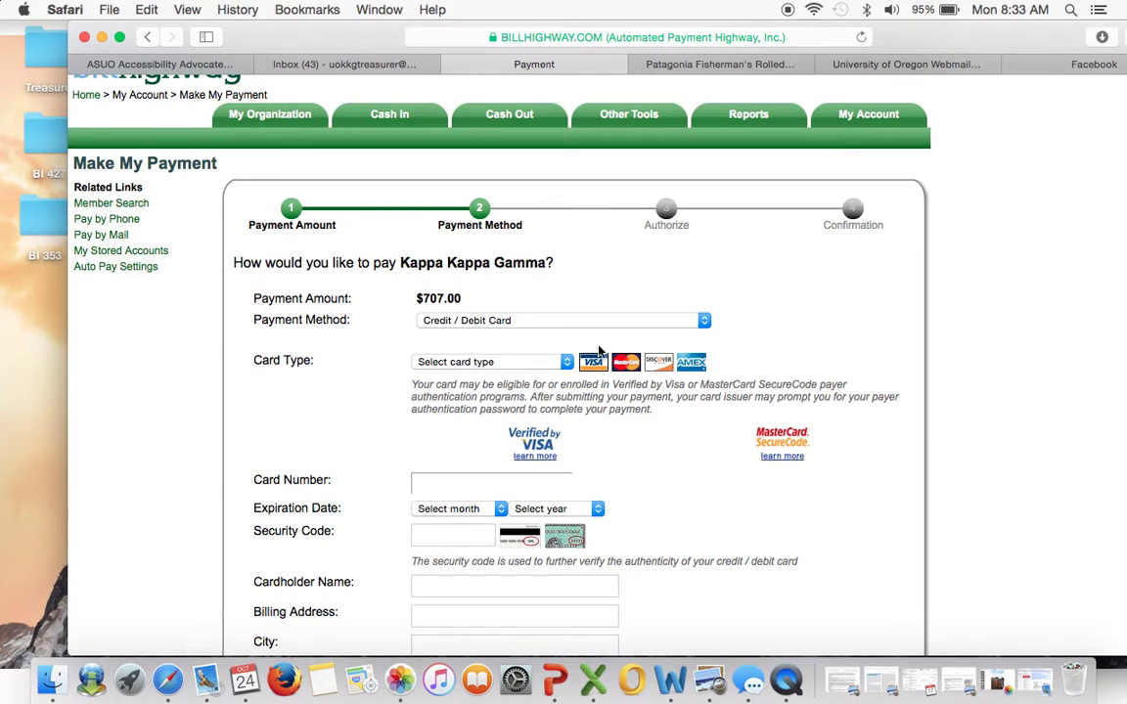
Switch the payment method from Credit / Debit Card to eCheck.
{"action": "left_click", "coordinate": [704, 321]}
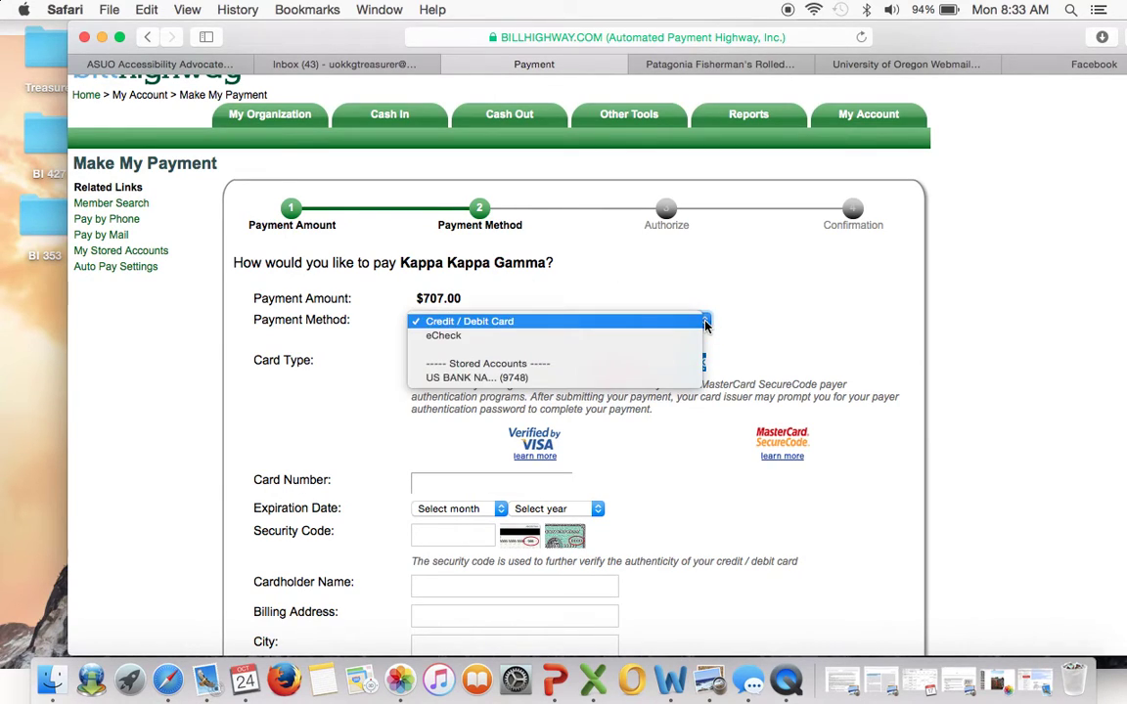
{"action": "left_click", "coordinate": [690, 337]}
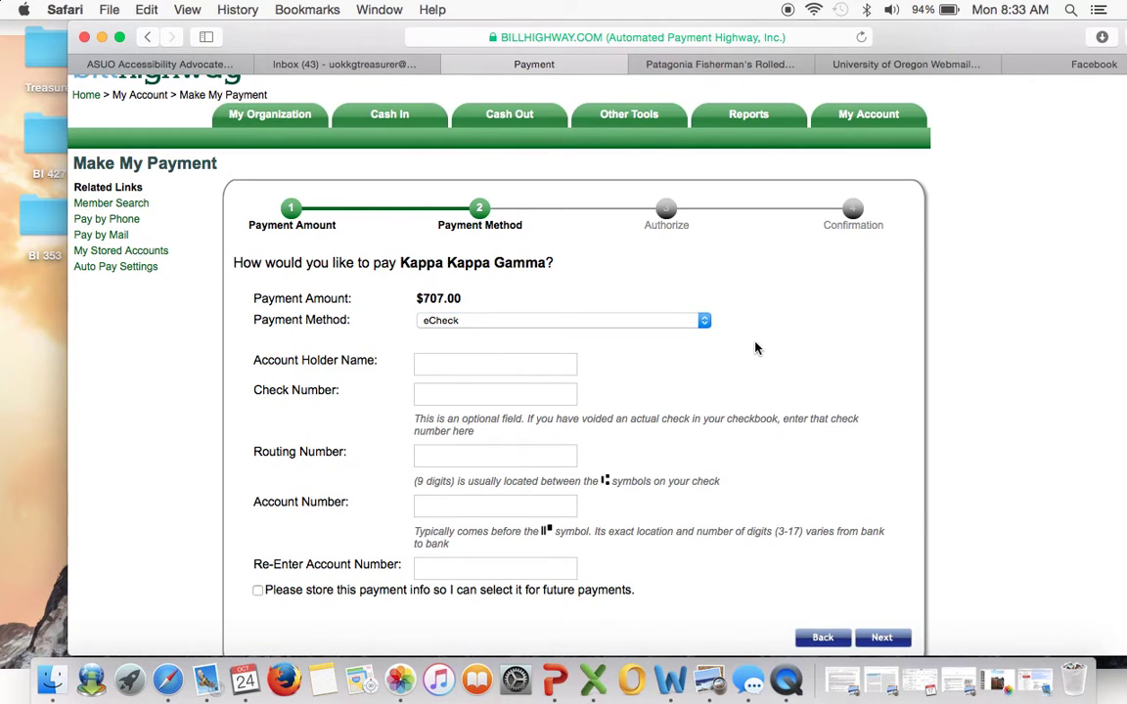